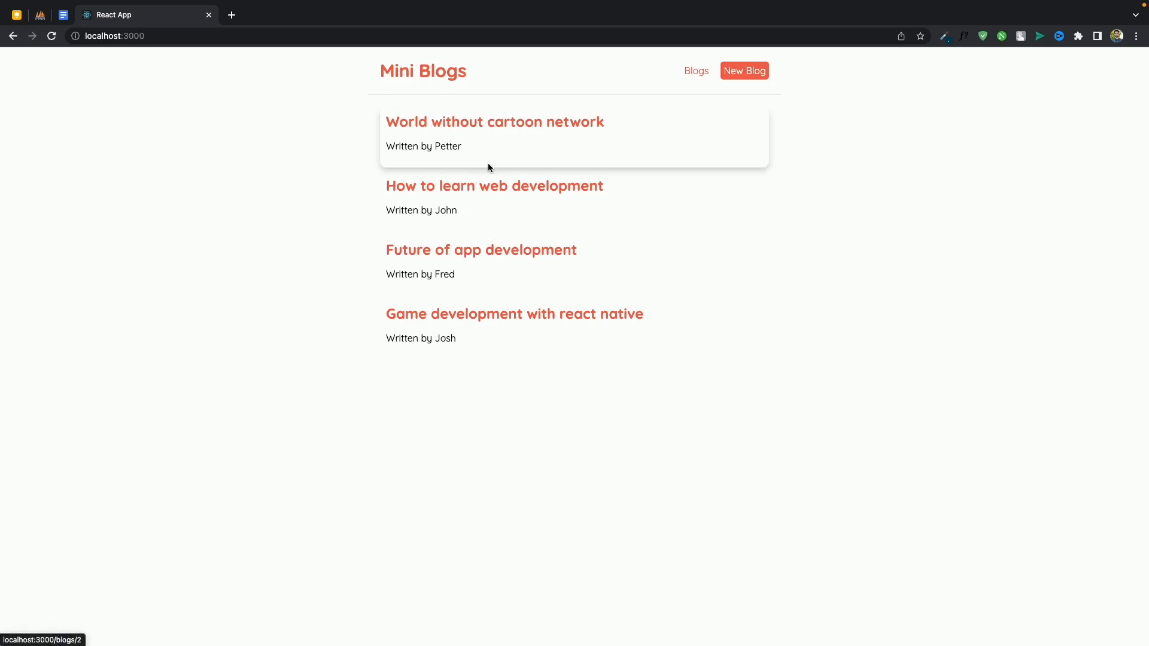
View the full 'World without cartoon network' post with its body text and delete button.
{"action": "left_click", "coordinate": [524, 155]}
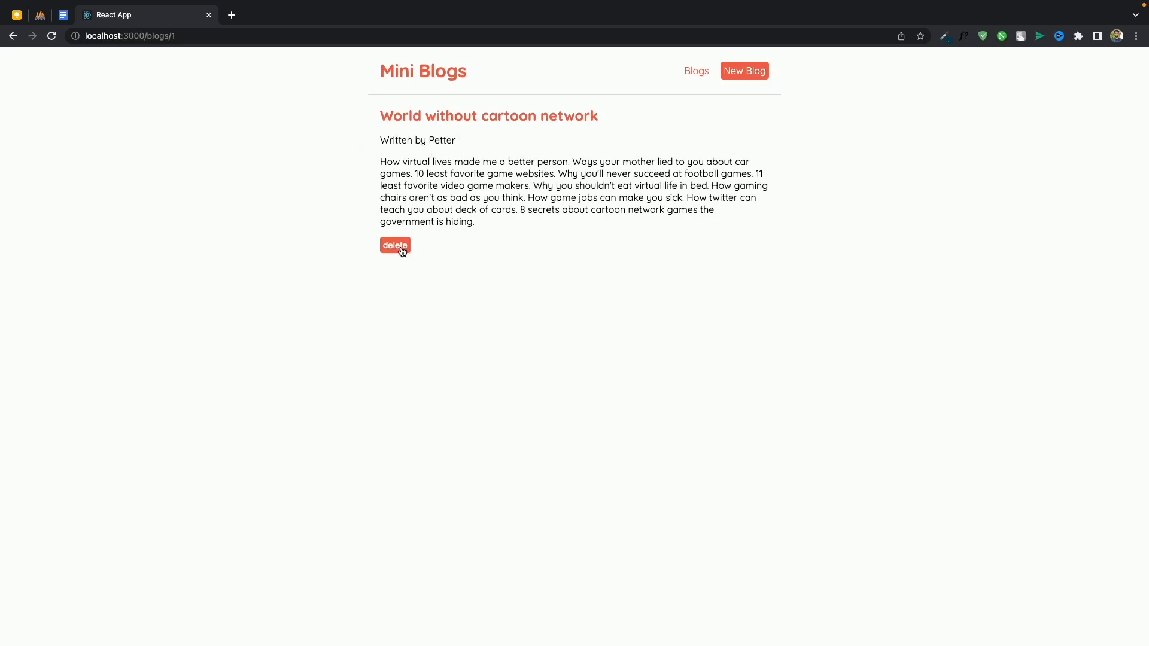
Show the empty Add a New Blog form via 'New Blog', then return to the blog list via 'Blogs'.
{"action": "left_click", "coordinate": [745, 72]}
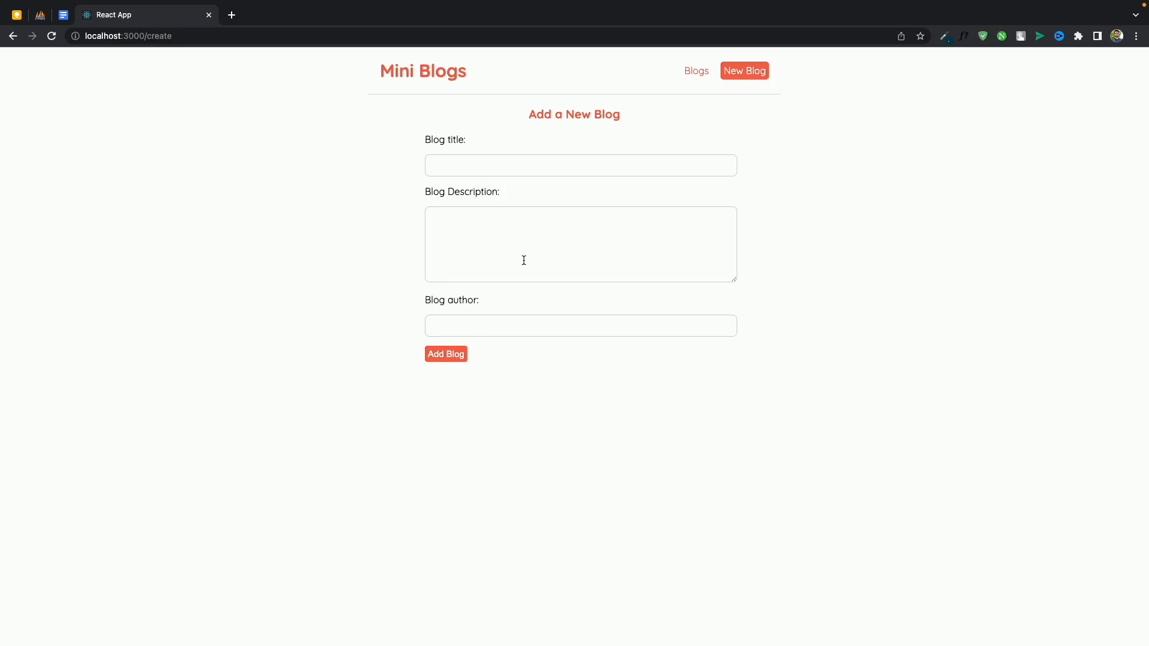
{"action": "left_click", "coordinate": [696, 71]}
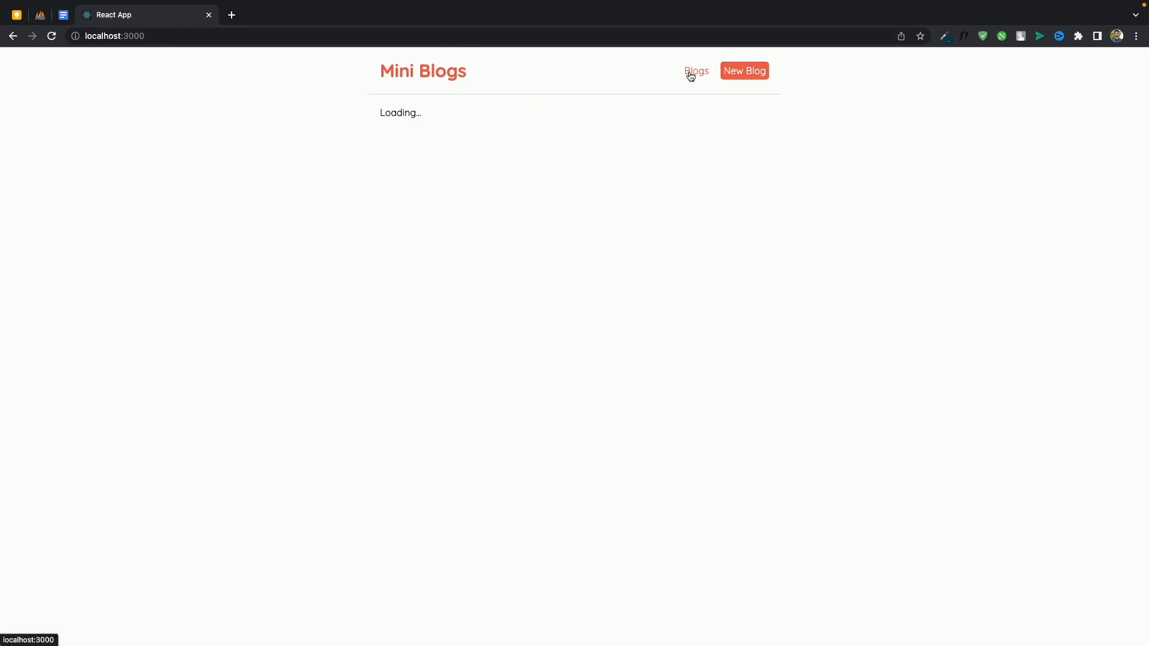